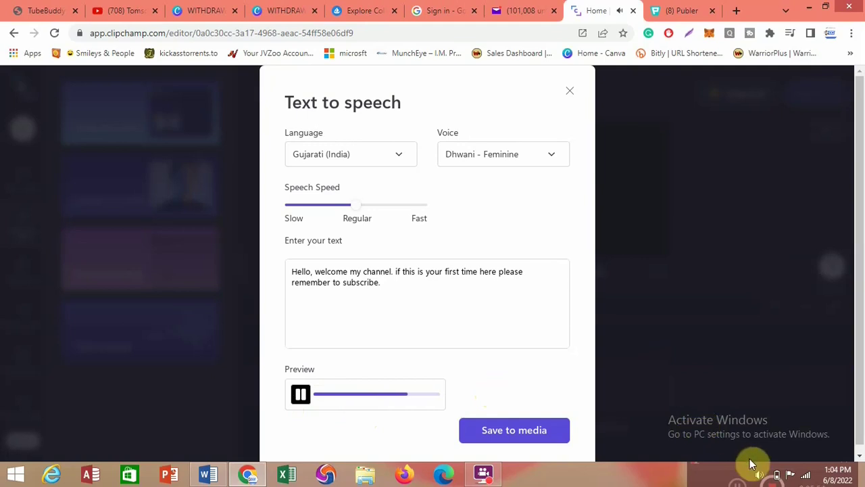
pyautogui.click(302, 397)
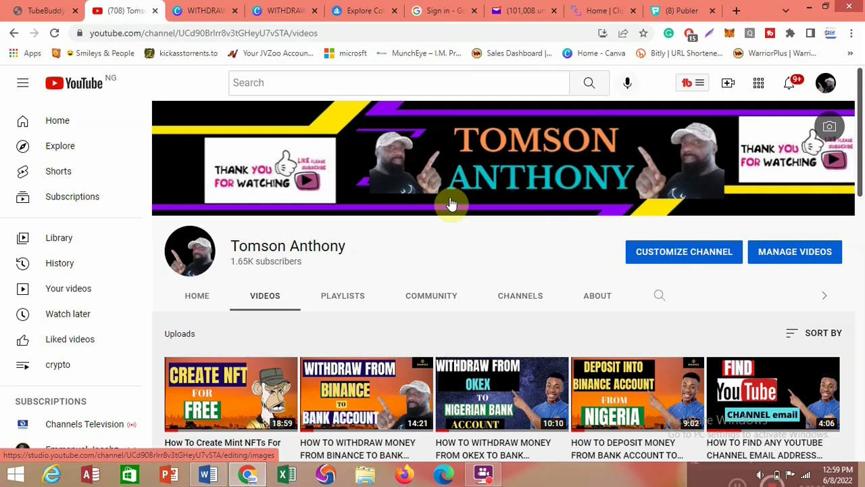
pyautogui.scroll(-2, 451, 209)
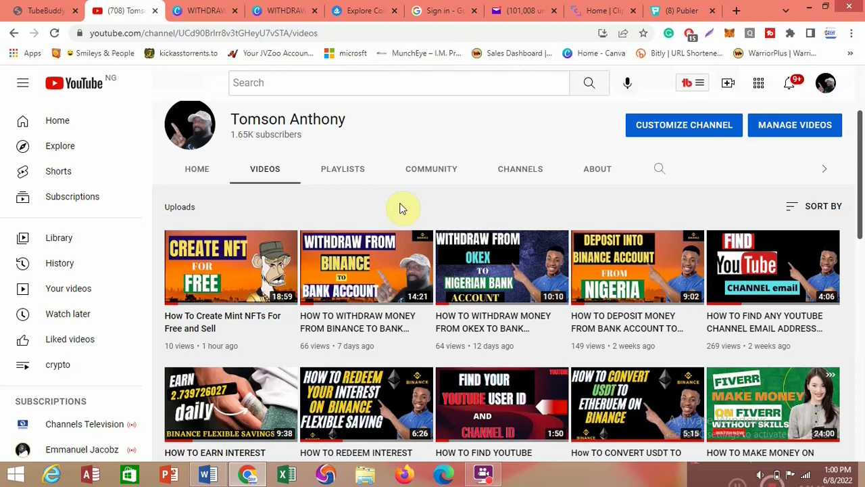
# - Switch to Clipchamp, create a new video and open the Text to speech tool
pyautogui.click(585, 9)
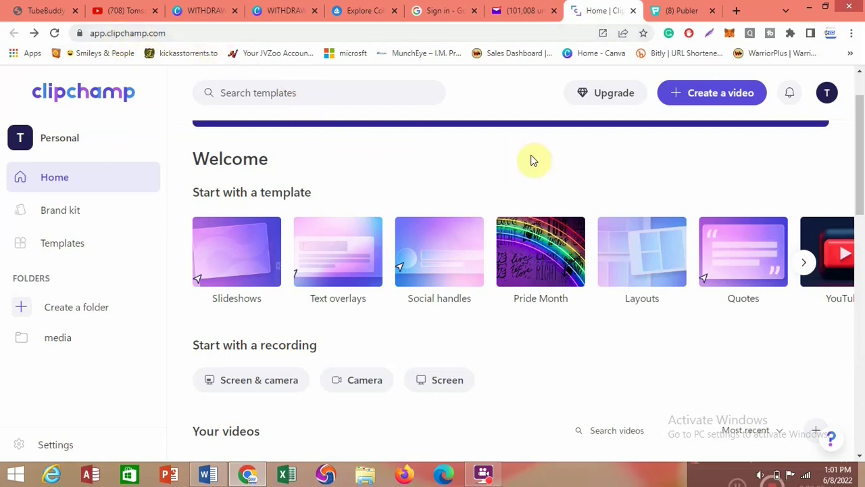
pyautogui.click(721, 99)
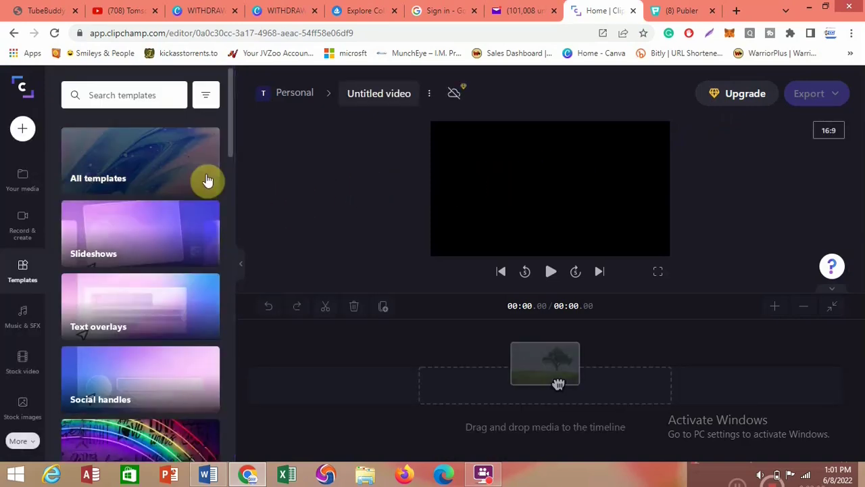
pyautogui.scroll(-1, 196, 193)
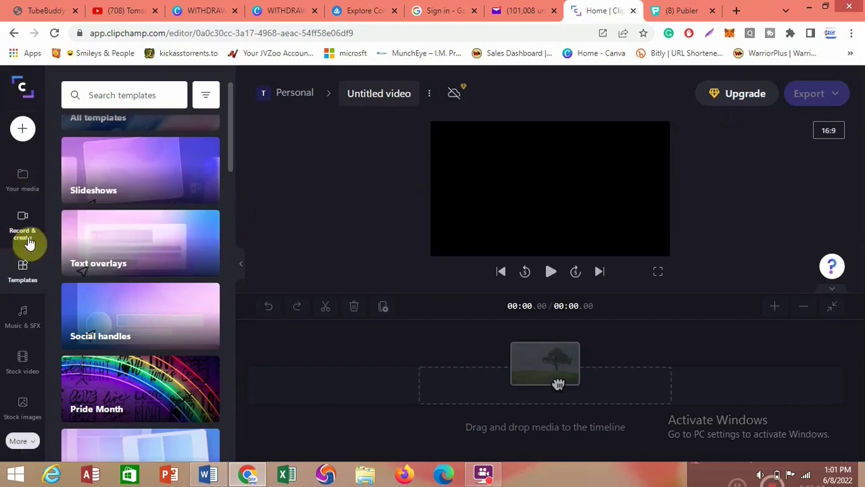
pyautogui.click(23, 237)
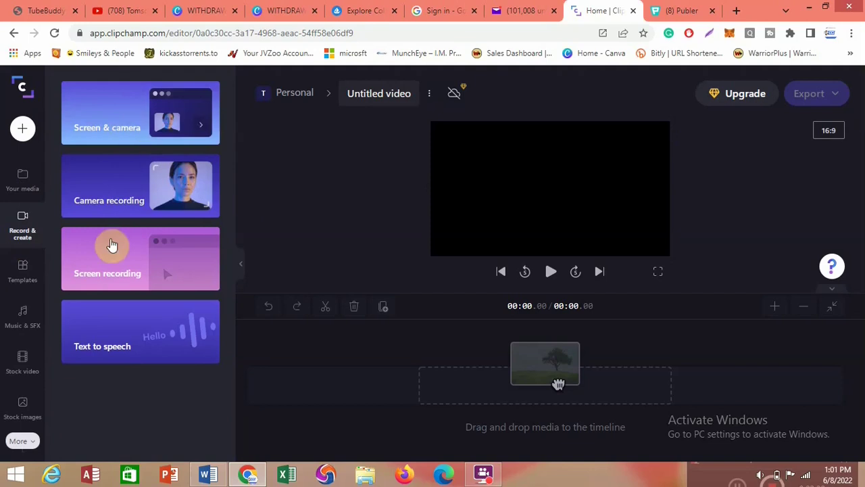
pyautogui.click(102, 351)
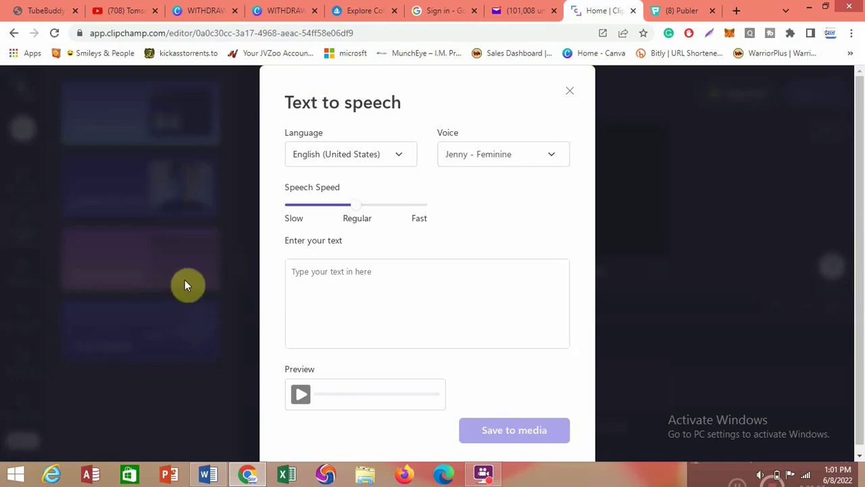
# - Browse the available text-to-speech languages and set the language to Gujarati (India)
pyautogui.click(397, 163)
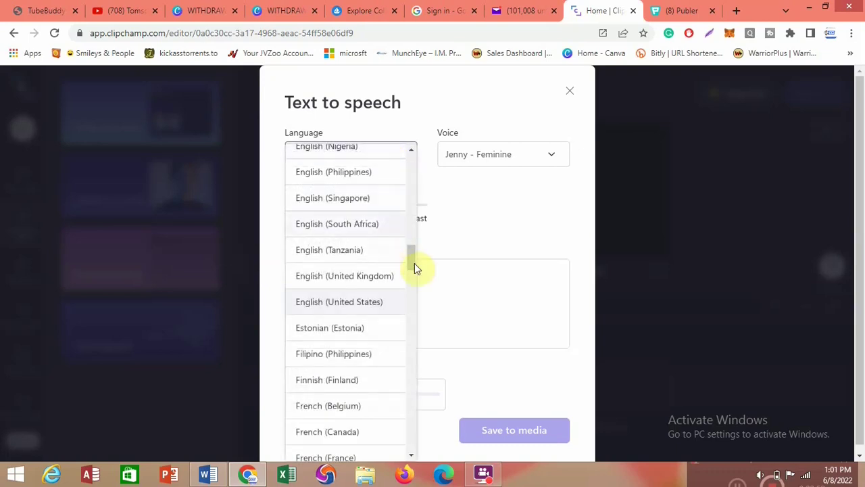
pyautogui.moveTo(411, 267); pyautogui.dragTo(415, 173)
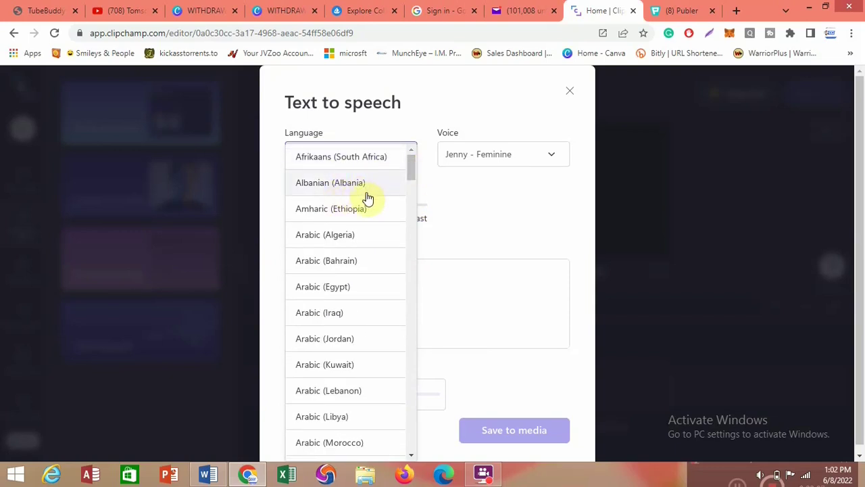
pyautogui.moveTo(413, 170); pyautogui.dragTo(406, 183)
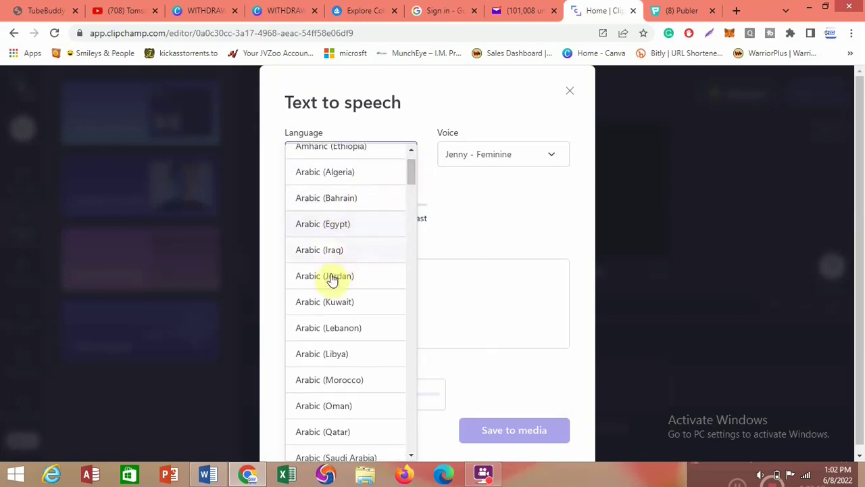
pyautogui.scroll(-1, 335, 338)
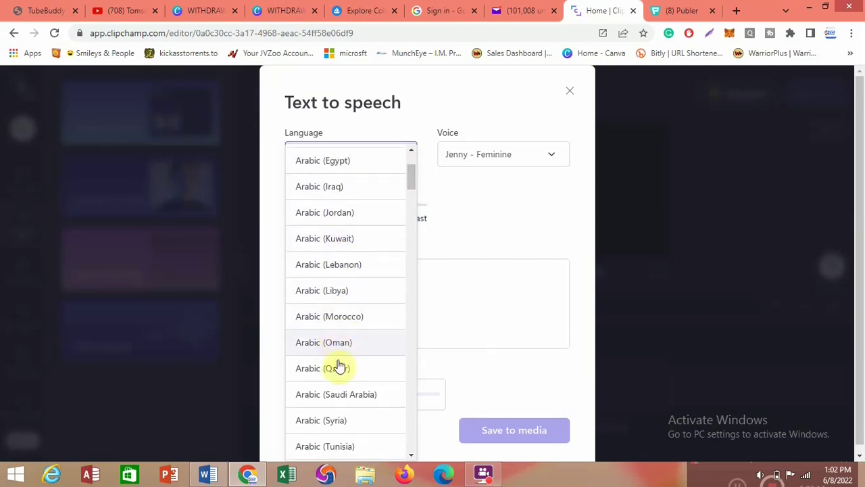
pyautogui.scroll(-1, 336, 375)
pyautogui.scroll(-1, 338, 378)
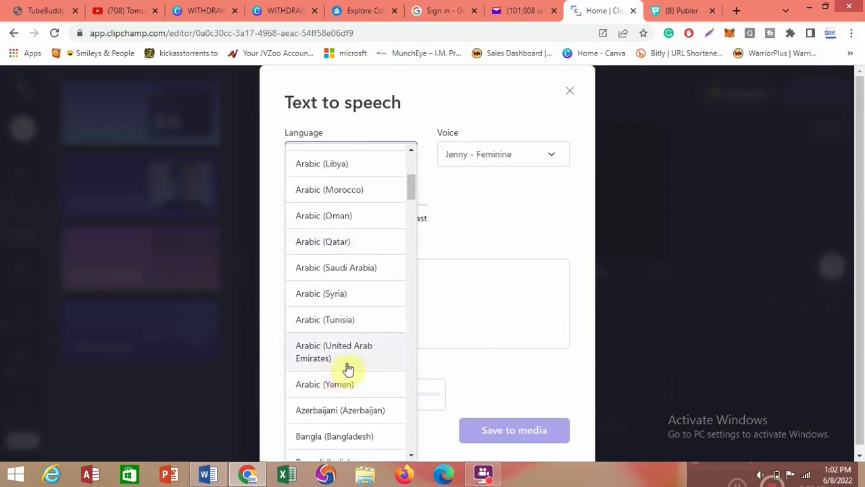
pyautogui.scroll(-2, 347, 365)
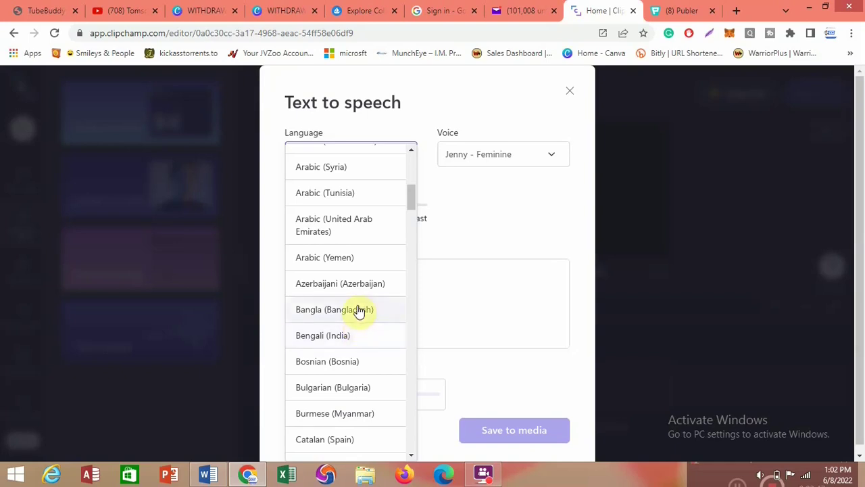
pyautogui.scroll(-4, 348, 382)
pyautogui.scroll(-8, 349, 381)
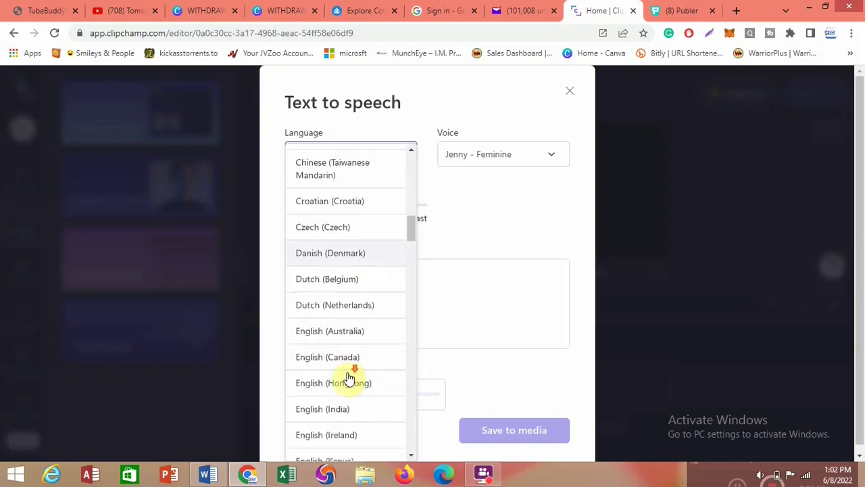
pyautogui.scroll(-5, 349, 377)
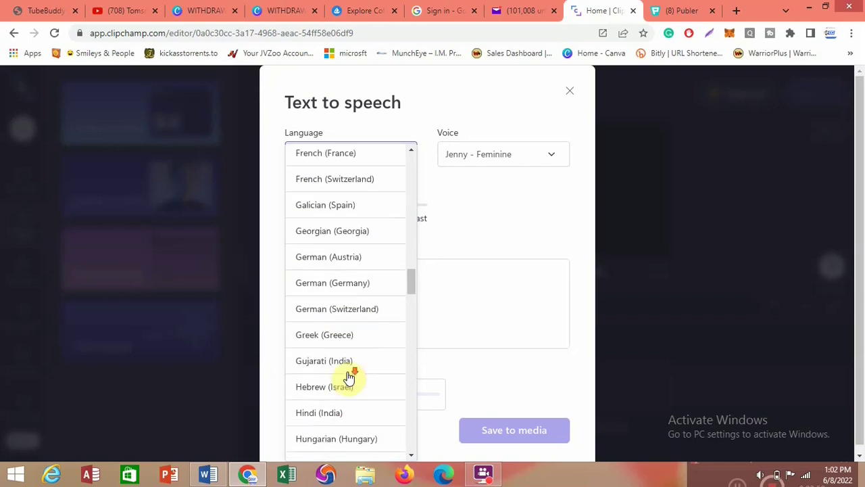
pyautogui.scroll(1, 348, 377)
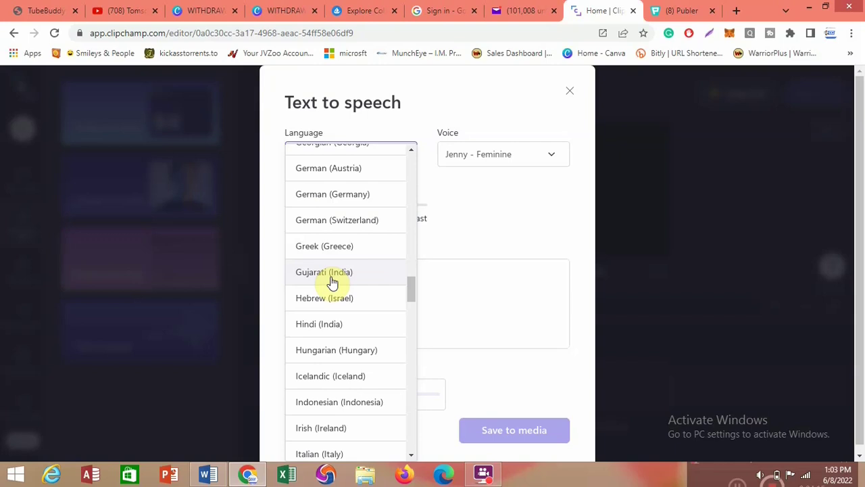
pyautogui.click(332, 277)
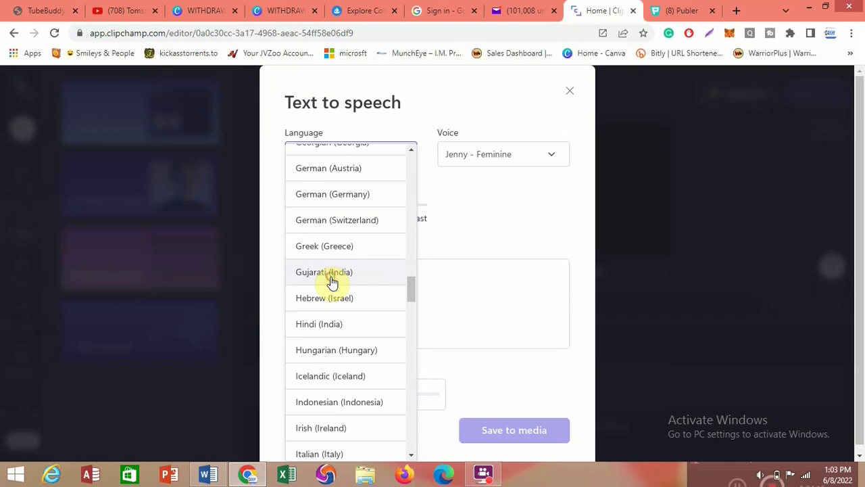
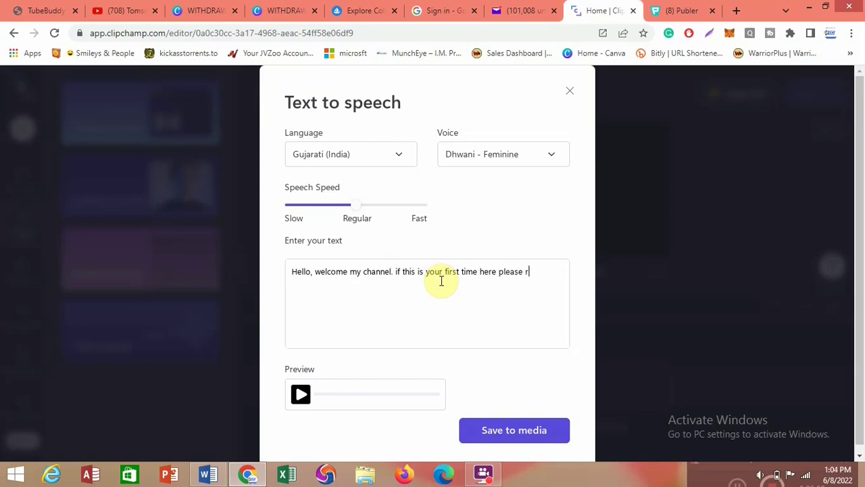
# - Complete the speech text so it ends with "please remember to subscribe." and preview the speech
pyautogui.write('member to subscribe.')
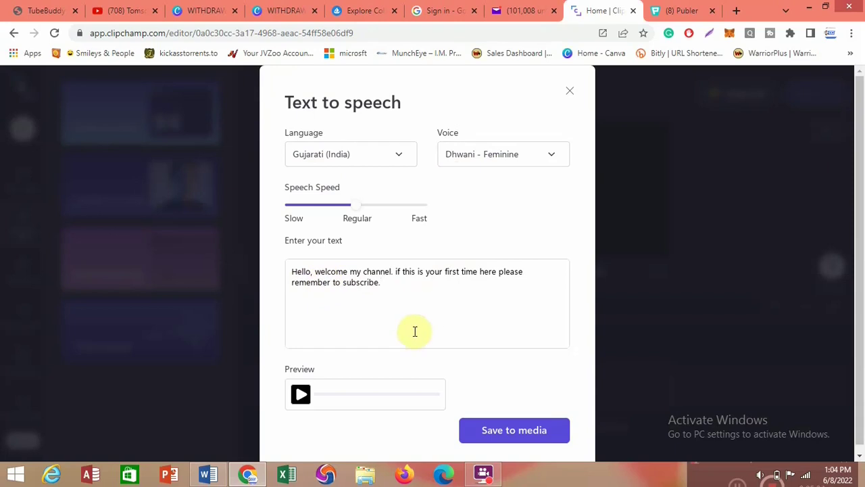
pyautogui.click(436, 315)
pyautogui.click(303, 399)
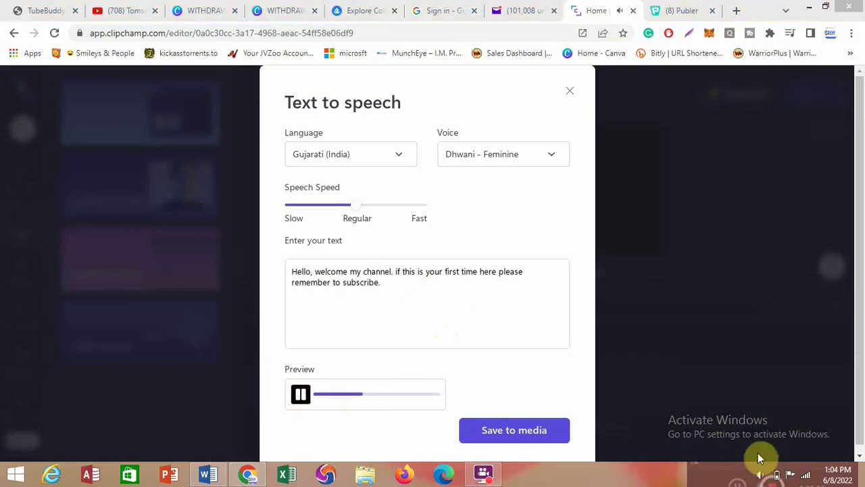
# - Raise the system volume and replay the speech preview
pyautogui.click(760, 473)
pyautogui.moveTo(755, 379); pyautogui.dragTo(754, 336)
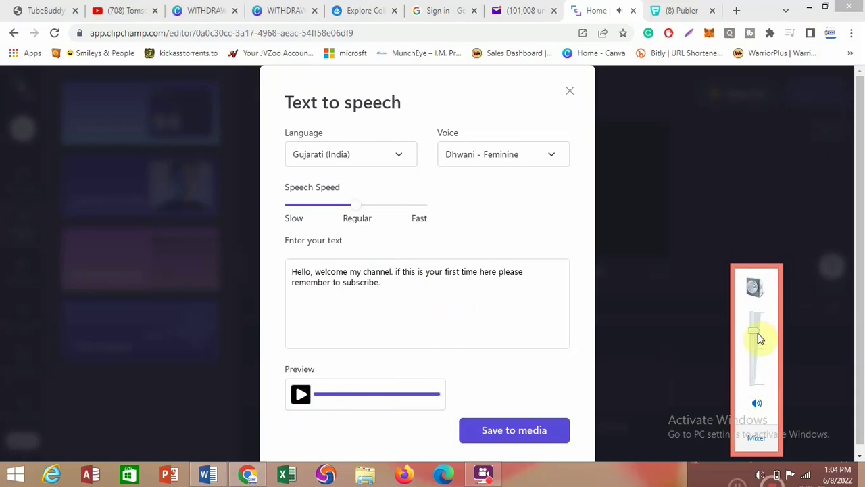
pyautogui.moveTo(757, 338); pyautogui.dragTo(755, 348)
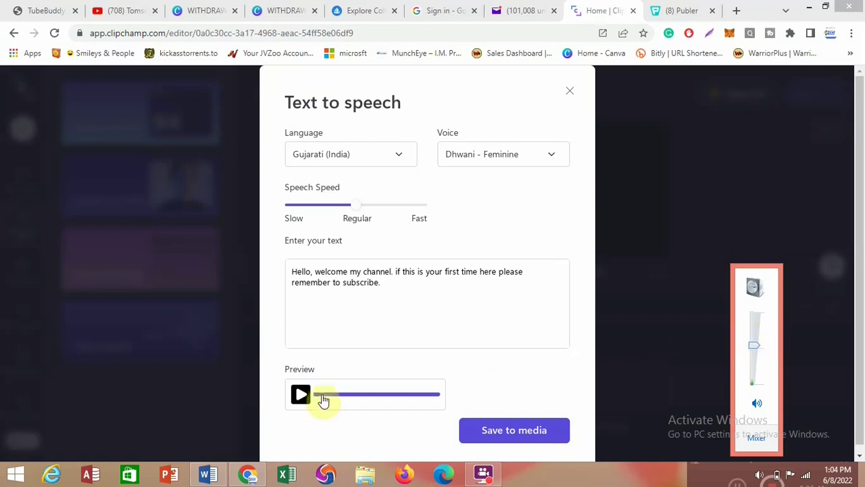
pyautogui.click(301, 397)
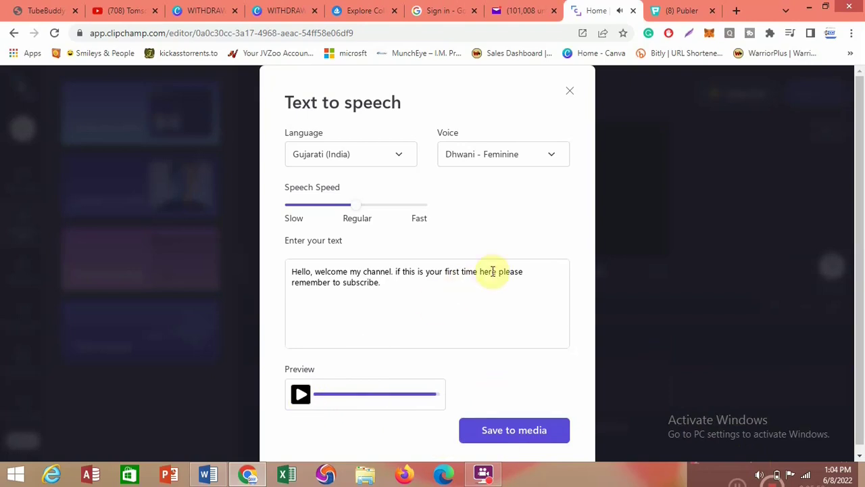
# - Change the voice to Niranjan - Masculine and preview the speech
pyautogui.click(552, 166)
pyautogui.click(551, 165)
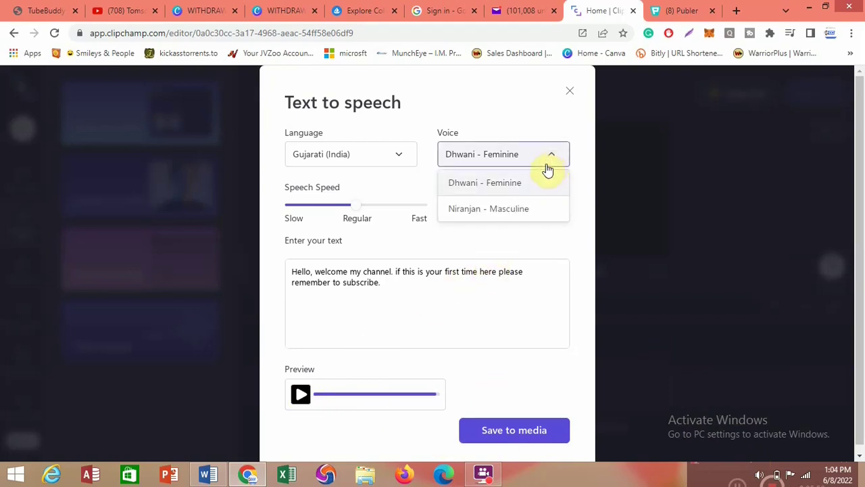
pyautogui.click(503, 210)
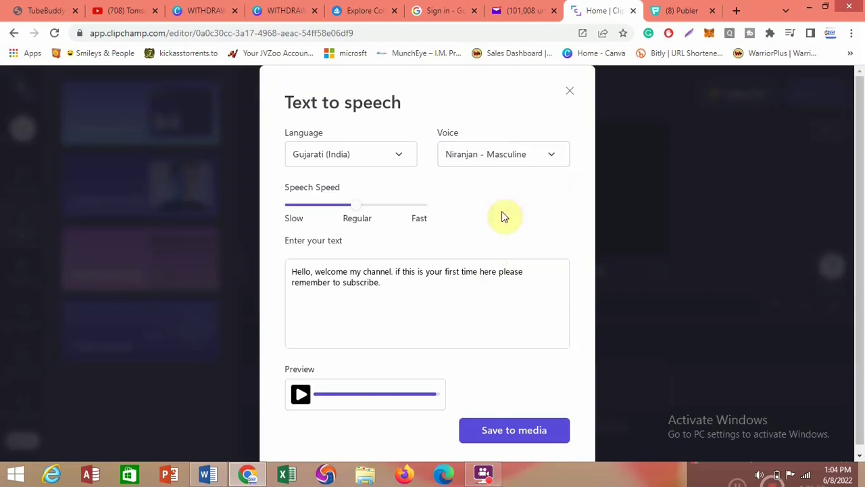
pyautogui.click(300, 397)
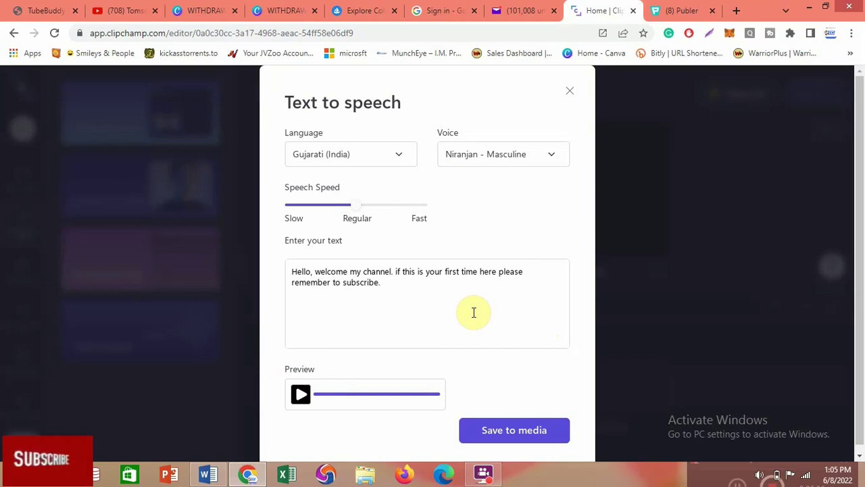
# - Set the speech language to Italian (Italy)
pyautogui.click(397, 162)
pyautogui.scroll(-3, 376, 228)
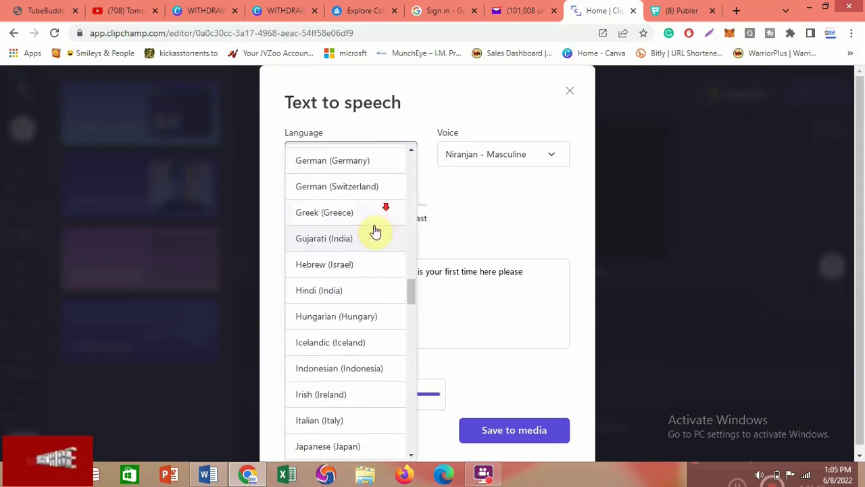
pyautogui.scroll(-1, 374, 243)
pyautogui.scroll(-2, 373, 257)
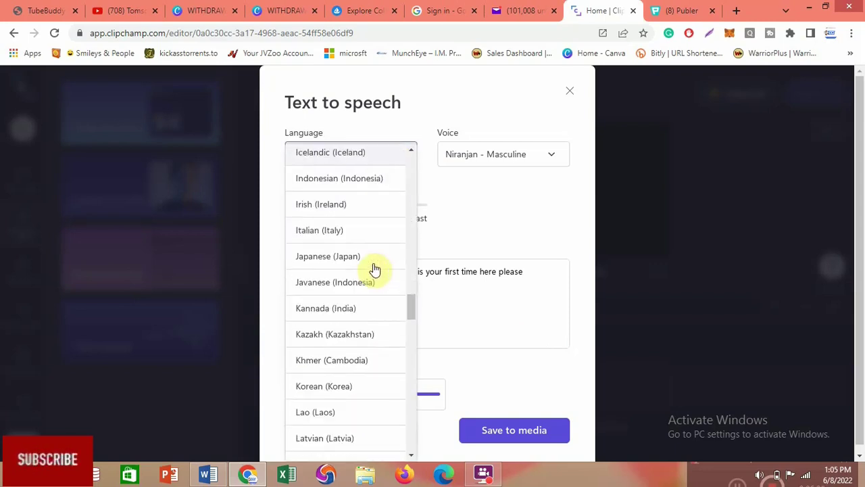
pyautogui.click(336, 237)
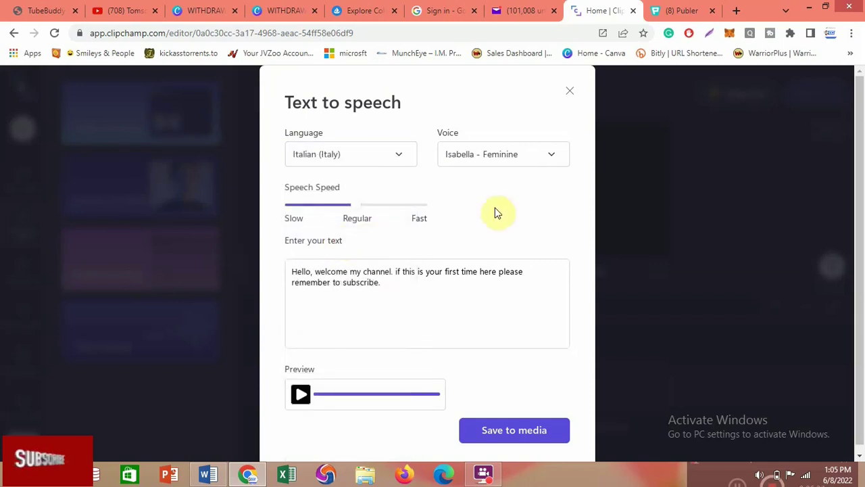
# - Look through the Italian voices, choose Isabella - Feminine and preview the speech
pyautogui.click(513, 167)
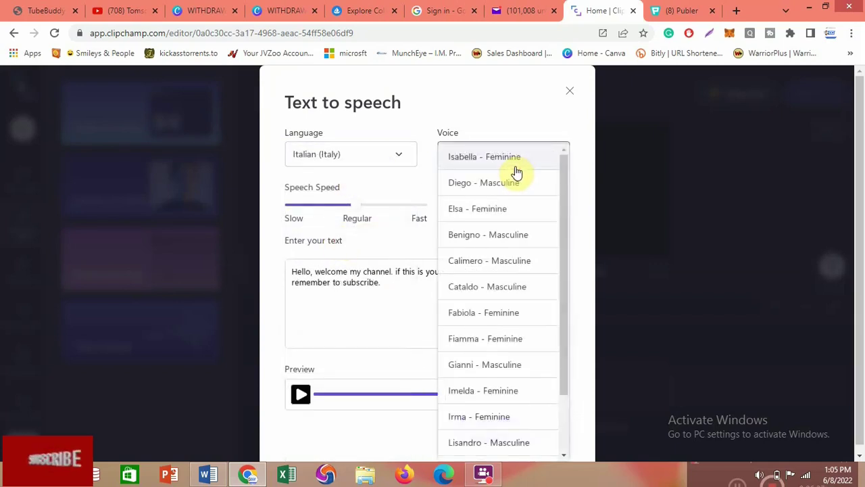
pyautogui.scroll(-1, 567, 206)
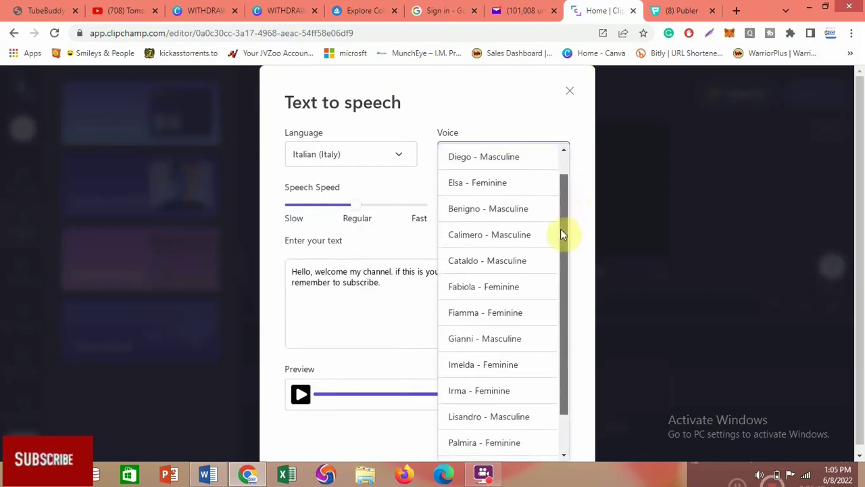
pyautogui.scroll(1, 561, 190)
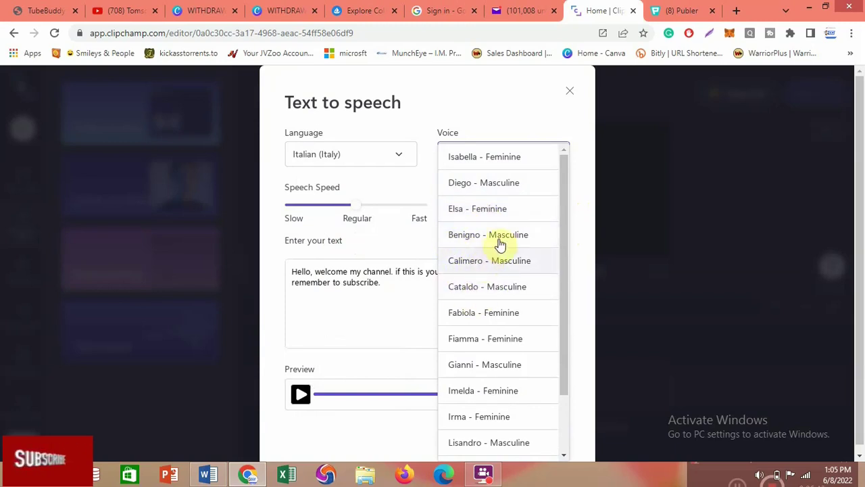
pyautogui.click(472, 160)
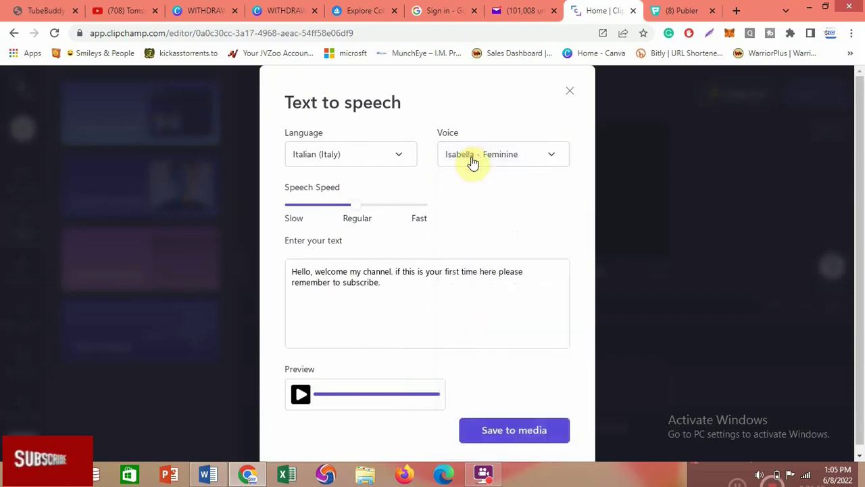
pyautogui.click(301, 395)
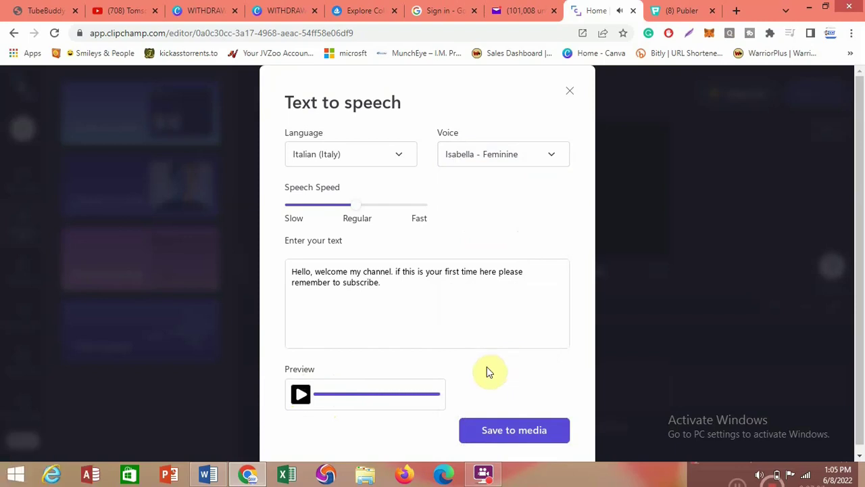
# - Change the Italian voice to Benigno - Masculine and preview the speech
pyautogui.click(528, 168)
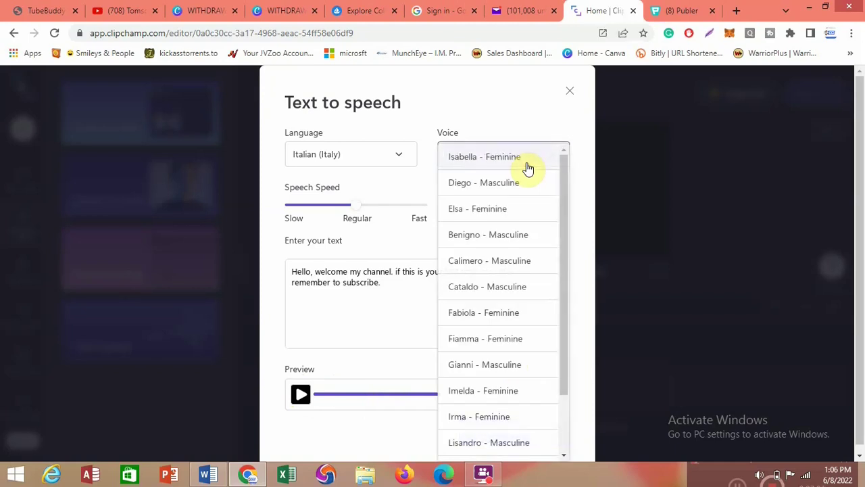
pyautogui.click(485, 237)
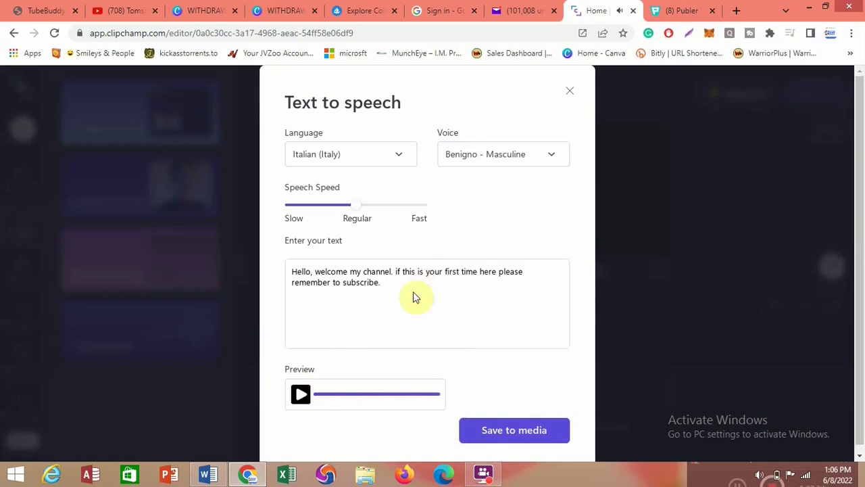
# - Look through the available languages, set the speech language to French (France) and review its voices, keeping Denise - Feminine
pyautogui.click(402, 162)
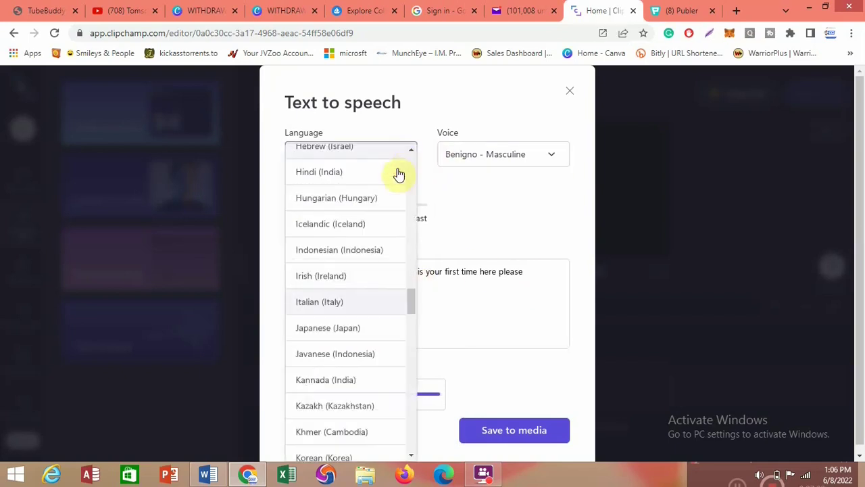
pyautogui.scroll(-2, 370, 264)
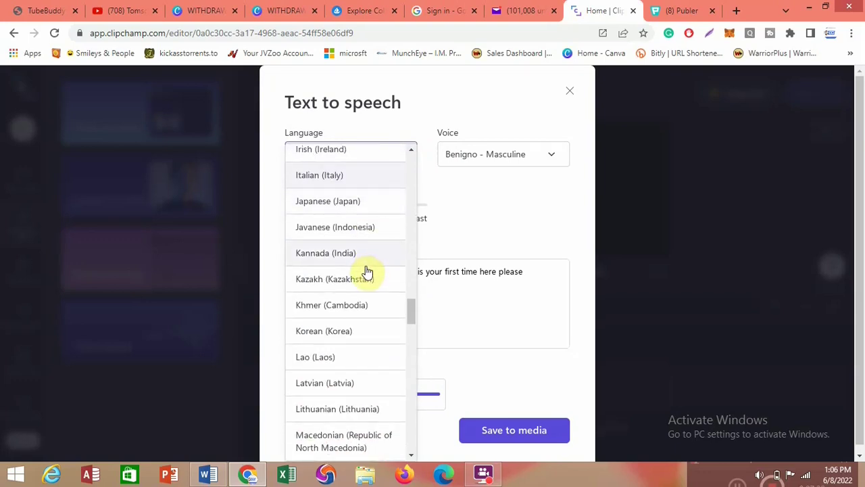
pyautogui.scroll(-3, 366, 274)
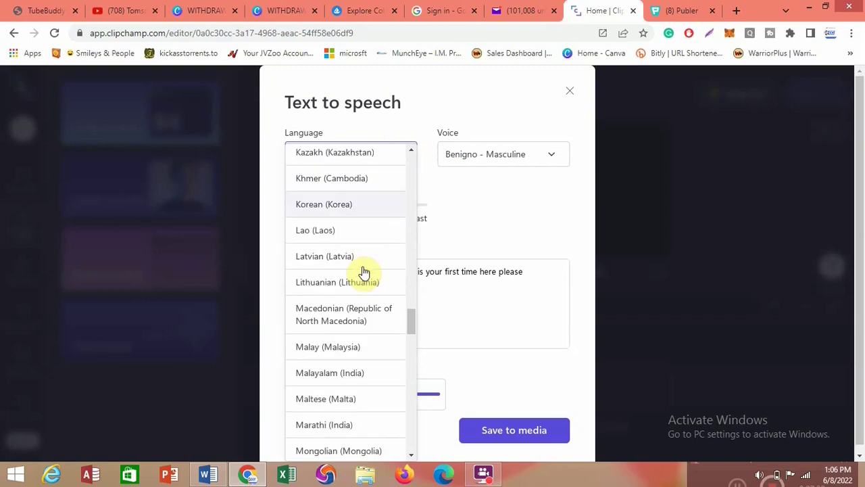
pyautogui.scroll(-5, 366, 274)
pyautogui.scroll(6, 366, 283)
pyautogui.scroll(4, 365, 281)
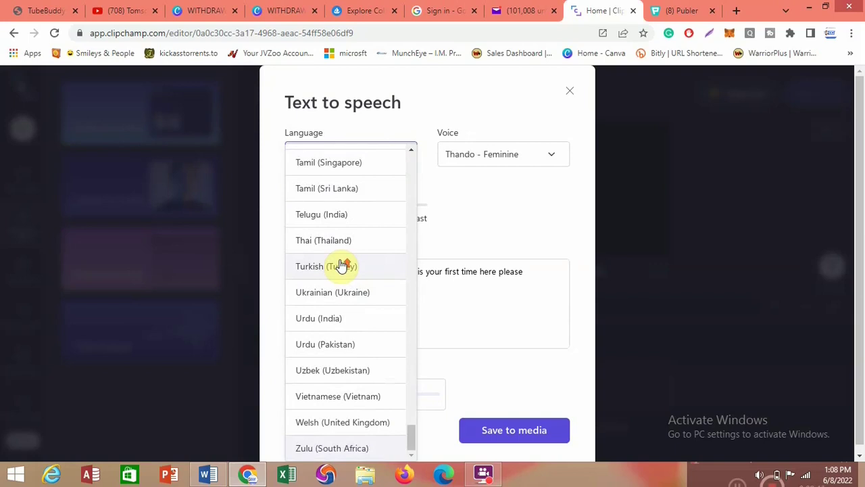
pyautogui.scroll(6, 341, 266)
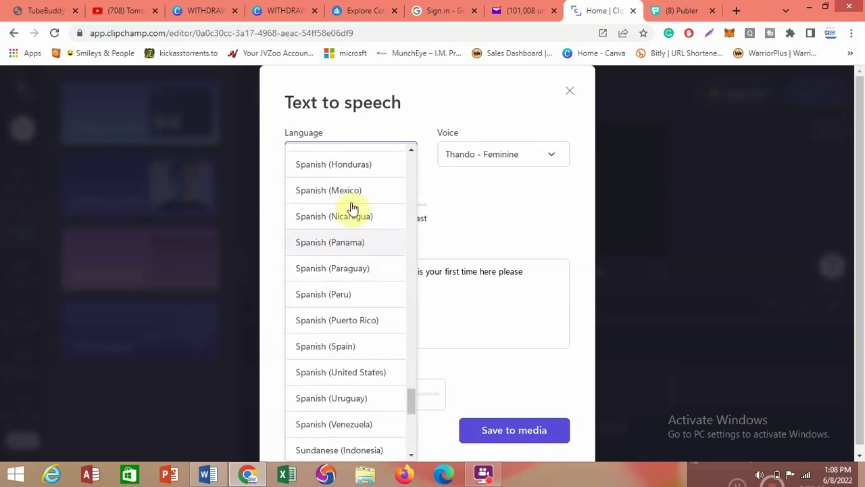
pyautogui.scroll(5, 334, 247)
pyautogui.scroll(4, 334, 246)
pyautogui.scroll(8, 331, 251)
pyautogui.scroll(5, 331, 251)
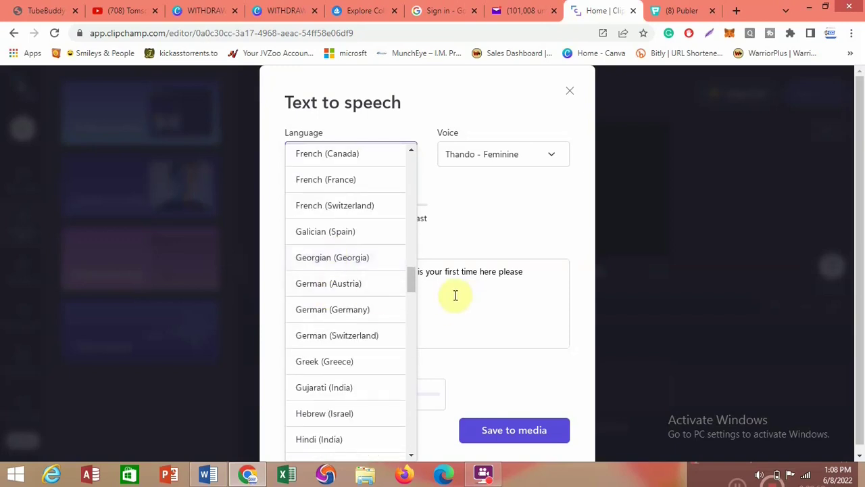
pyautogui.click(332, 183)
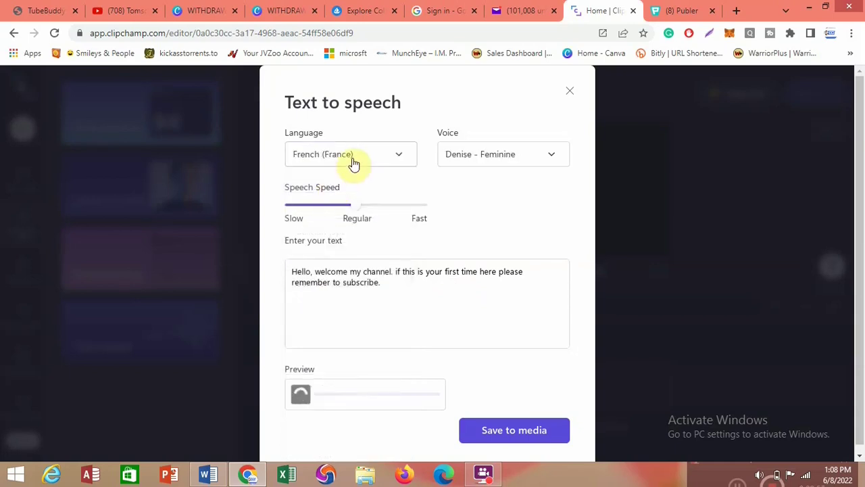
pyautogui.click(495, 164)
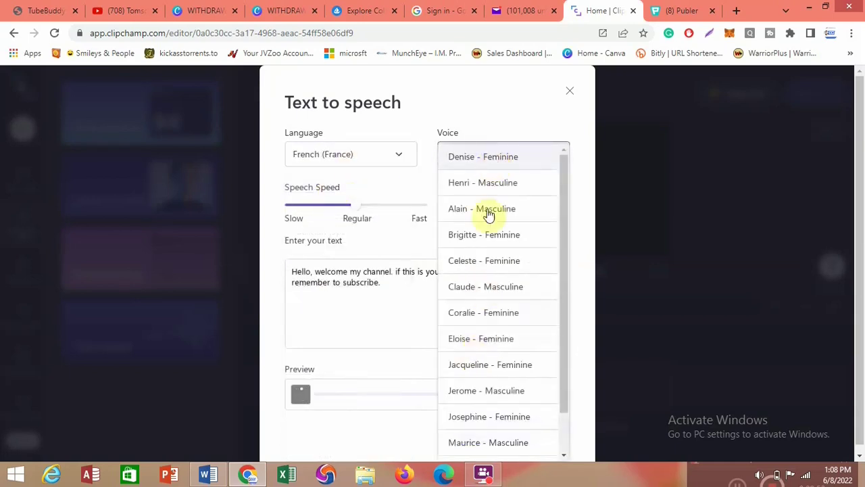
pyautogui.click(379, 288)
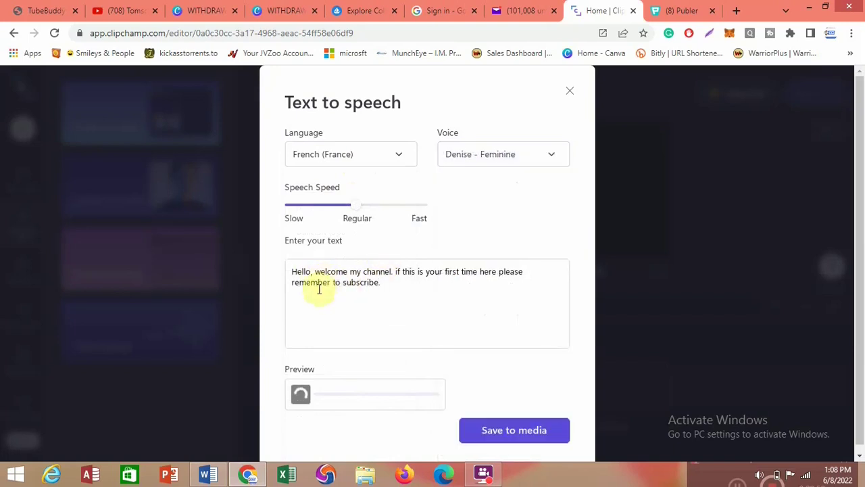